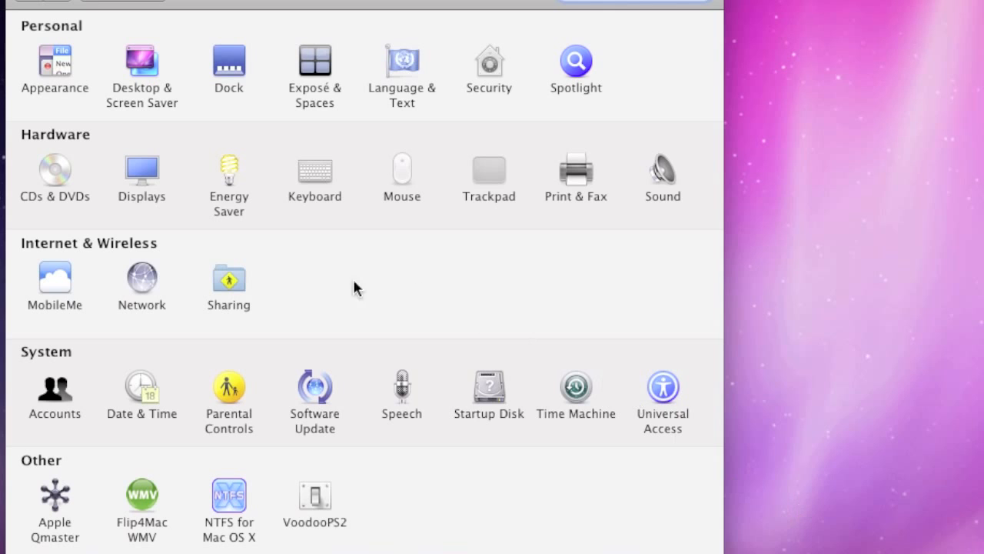
- Look up the advanced hardware settings of the Ethernet connection in the Network preferences
{"action": "left_click", "coordinate": [134, 290]}
{"action": "left_click", "coordinate": [149, 105]}
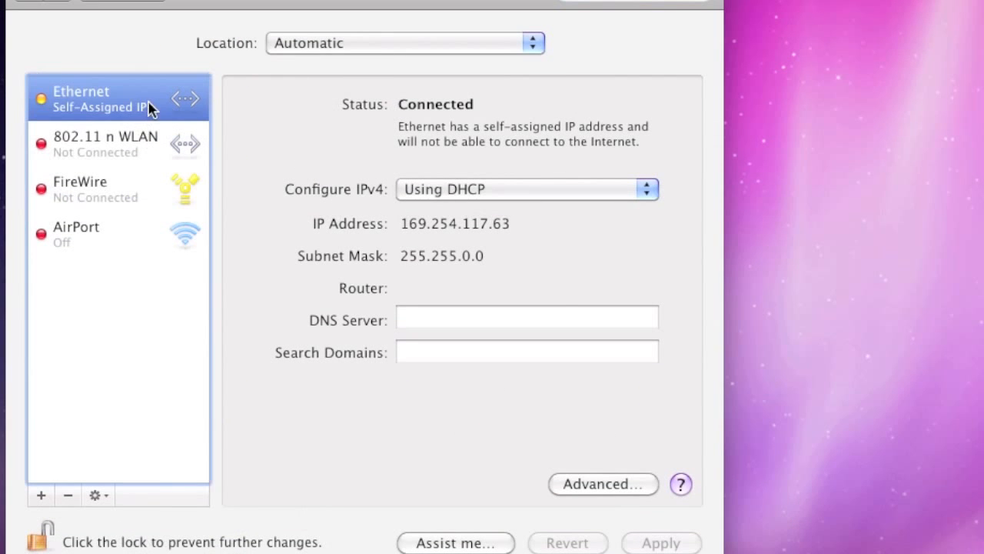
{"action": "left_click", "coordinate": [600, 483]}
{"action": "left_click", "coordinate": [516, 79]}
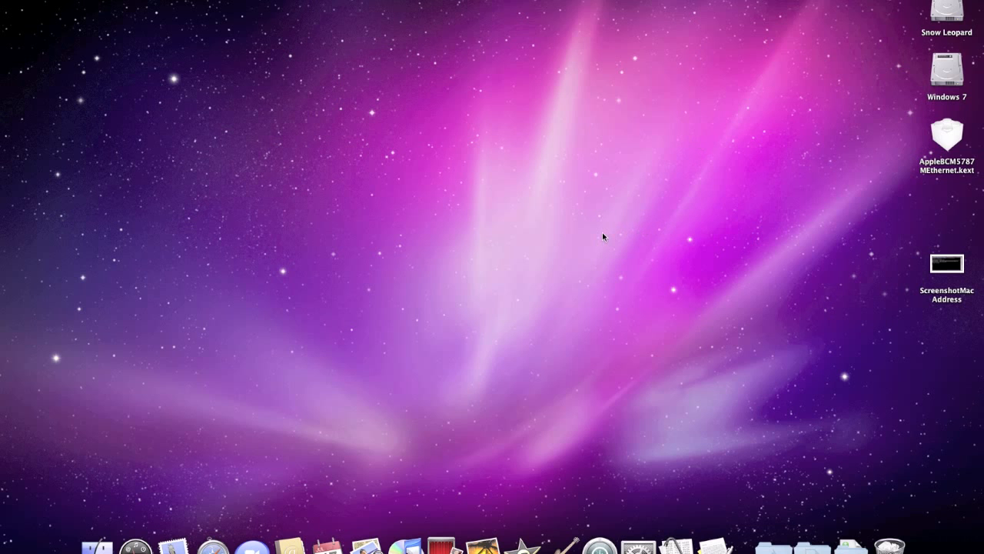
- Open the ScreenshotMacAddress image from the desktop and move its window aside for reference
{"action": "double_click", "coordinate": [960, 266]}
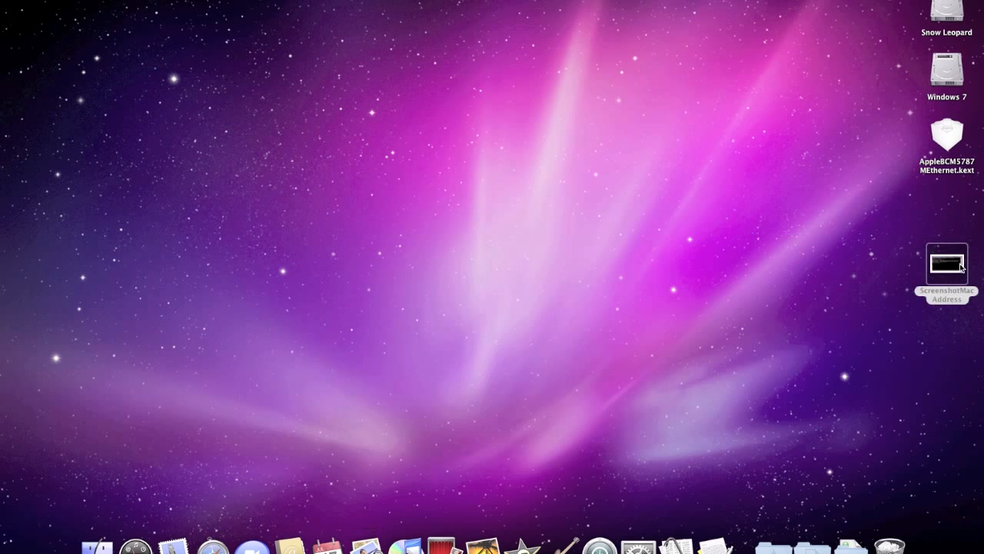
{"action": "left_click_drag", "start_coordinate": [317, 3], "coordinate": [671, 6]}
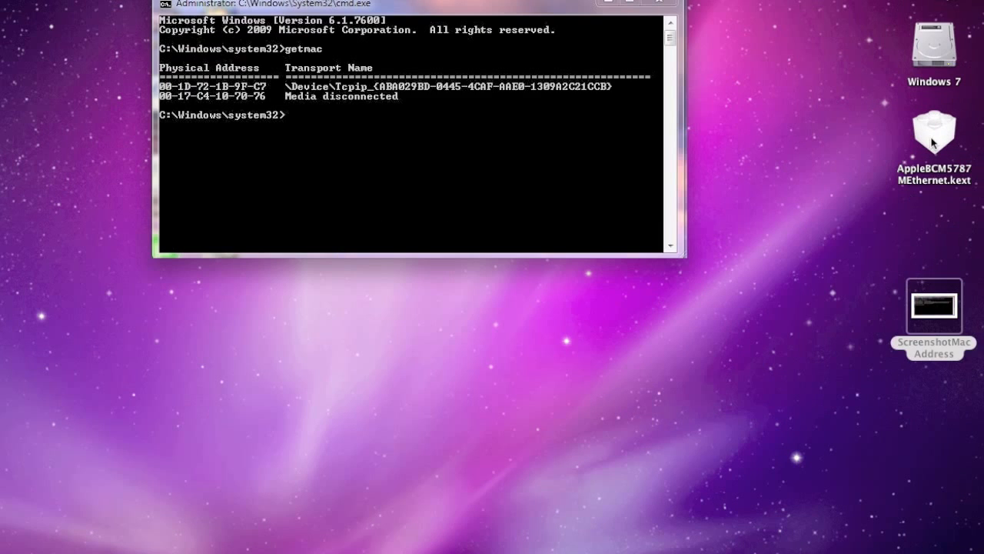
- Open the package contents of AppleBCM5787MEthernet.kext and add the AppleBCM5787MEthernet binary from Contents/MacOS to the Places shortcuts
{"action": "right_click", "coordinate": [932, 144]}
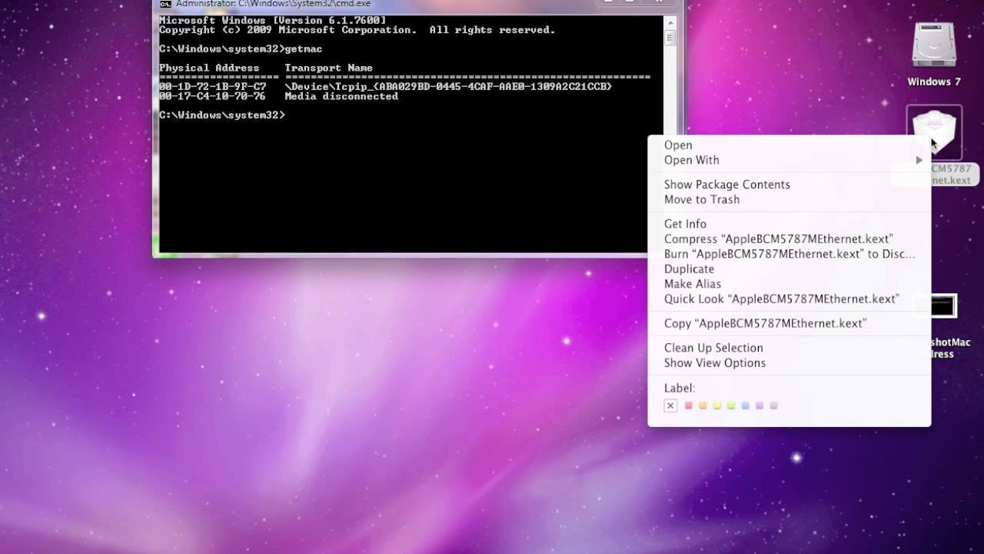
{"action": "left_click", "coordinate": [845, 189]}
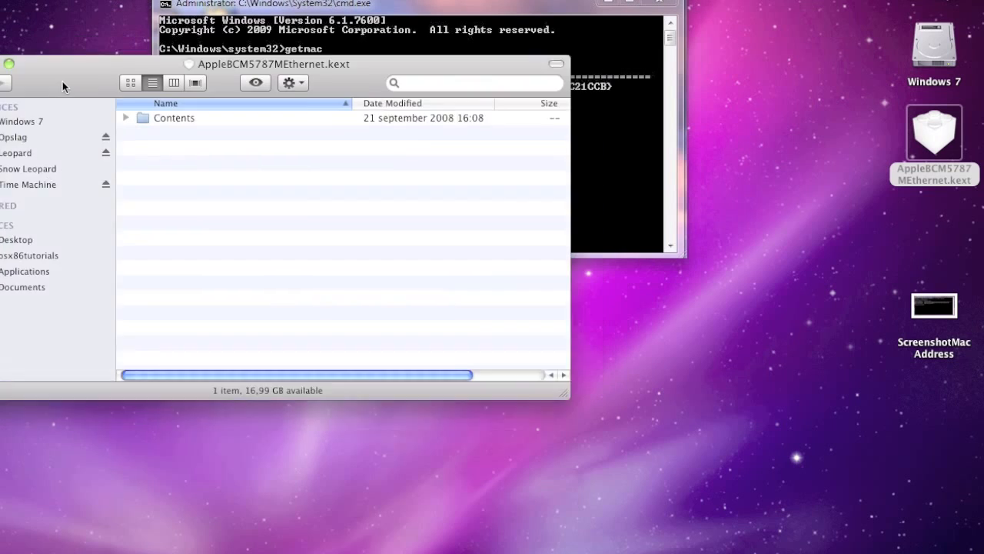
{"action": "left_click_drag", "start_coordinate": [63, 81], "coordinate": [0, 156]}
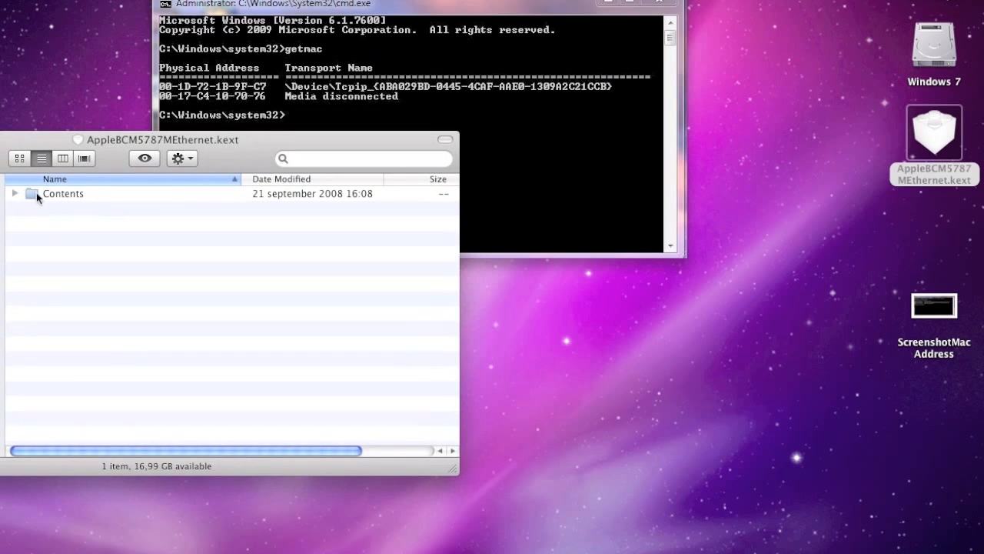
{"action": "double_click", "coordinate": [99, 194]}
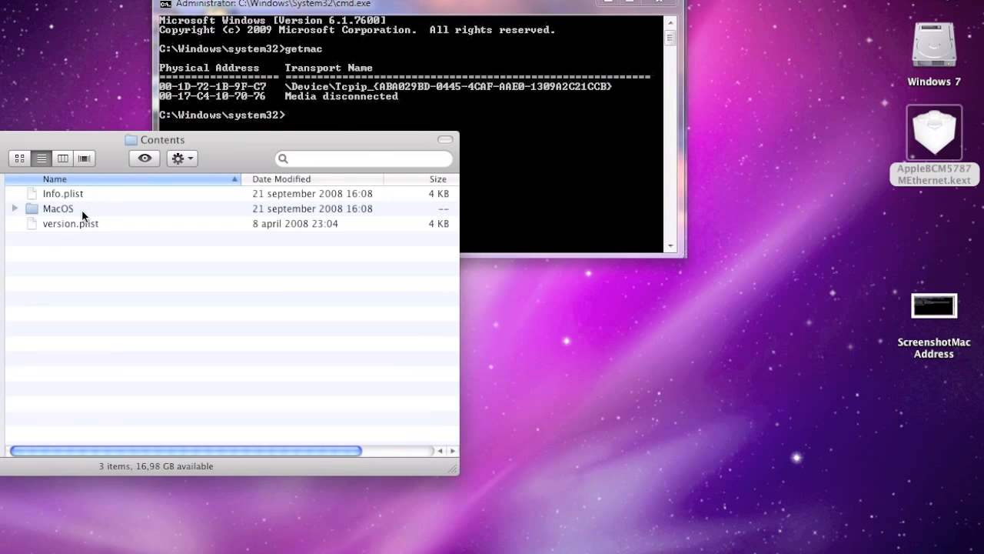
{"action": "double_click", "coordinate": [81, 209]}
{"action": "left_click_drag", "start_coordinate": [111, 197], "coordinate": [227, 266]}
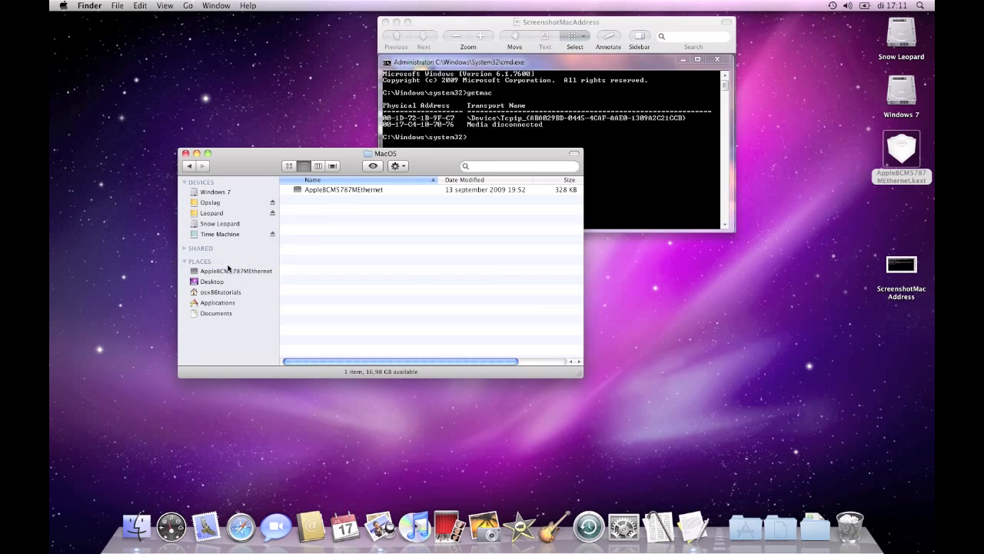
{"action": "left_click", "coordinate": [186, 154]}
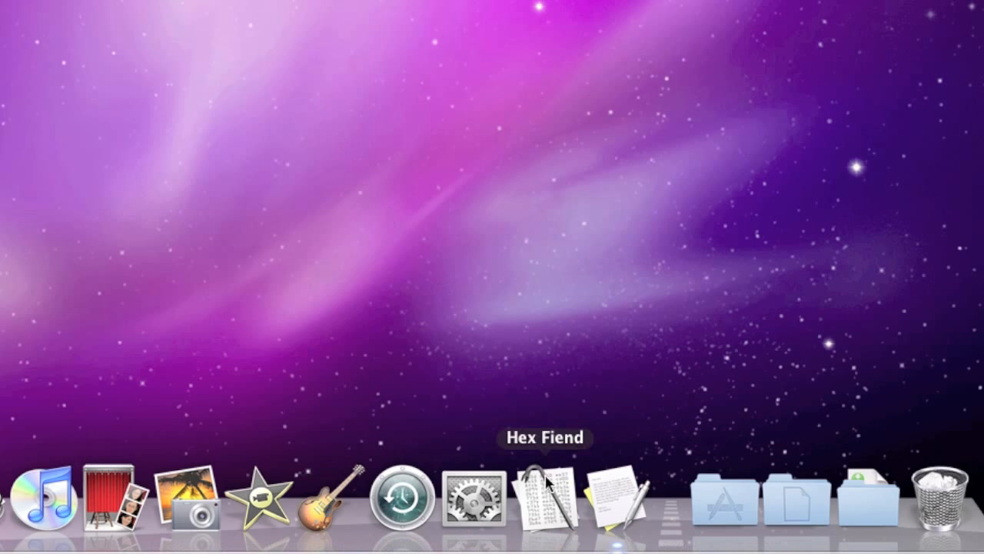
- Switch to Hex Fiend and open the AppleBCM5787MEthernet binary through its Places shortcut
{"action": "left_click", "coordinate": [547, 482]}
{"action": "left_click", "coordinate": [181, 13]}
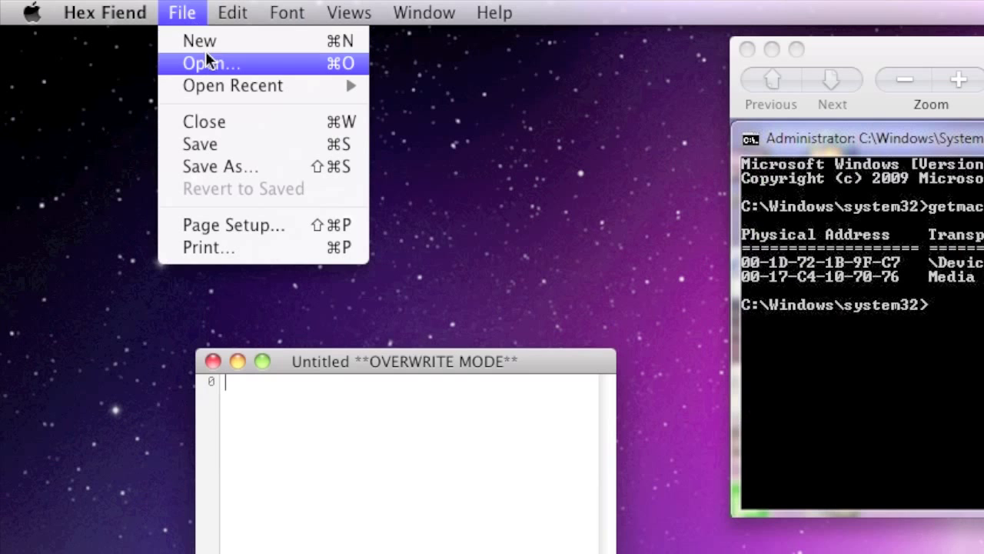
{"action": "left_click", "coordinate": [211, 65]}
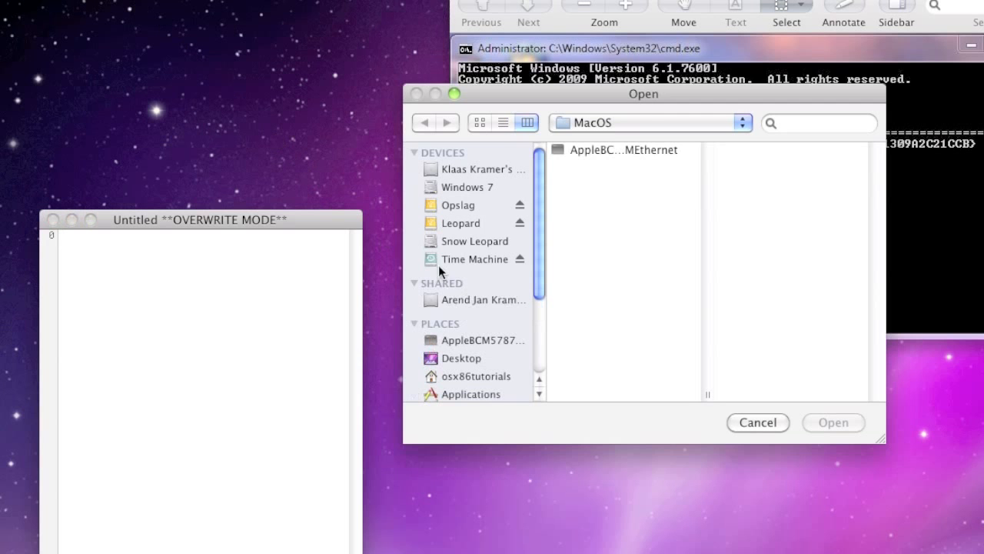
{"action": "left_click", "coordinate": [479, 340]}
{"action": "left_click", "coordinate": [832, 422]}
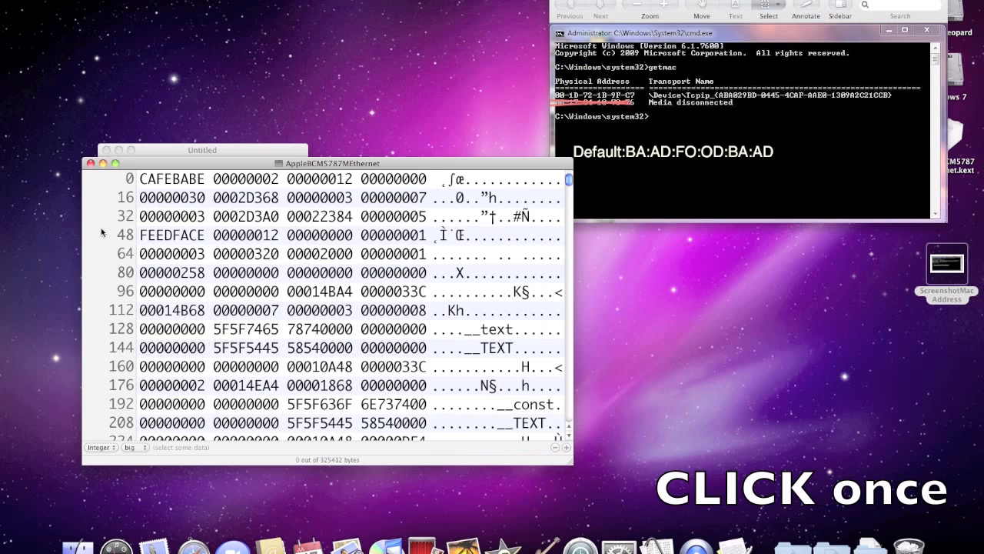
- Display the line offsets in hexadecimal and go to offset 2E900
{"action": "left_click", "coordinate": [101, 227]}
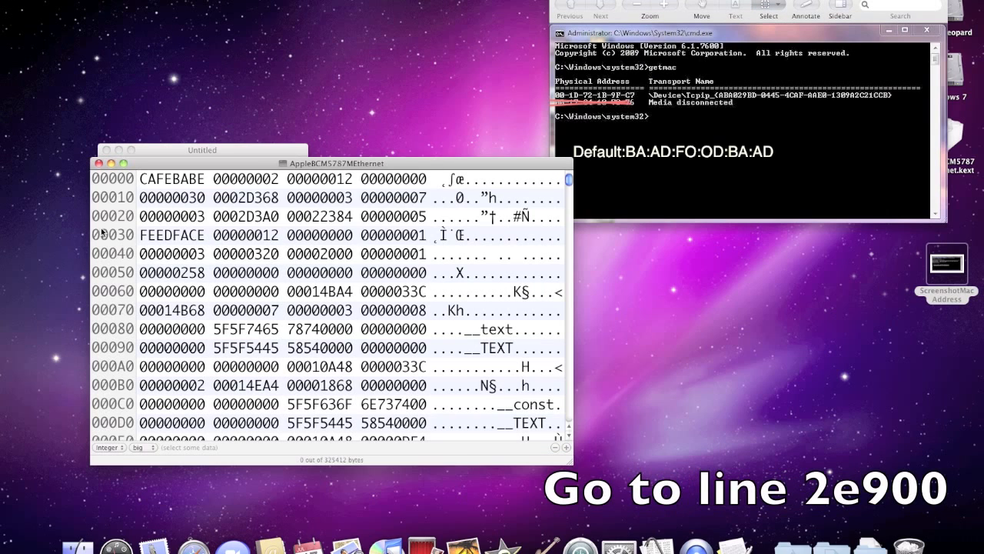
{"action": "left_click_drag", "start_coordinate": [568, 181], "coordinate": [555, 326]}
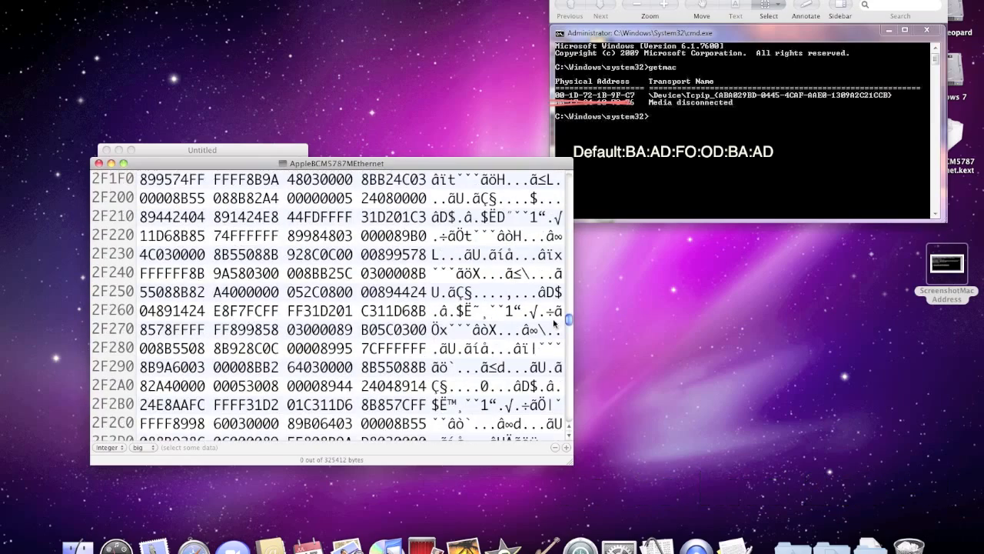
{"action": "scroll", "coordinate": [341, 258], "scroll_direction": "up", "scroll_amount": 3}
{"action": "scroll", "coordinate": [341, 257], "scroll_direction": "up", "scroll_amount": 15}
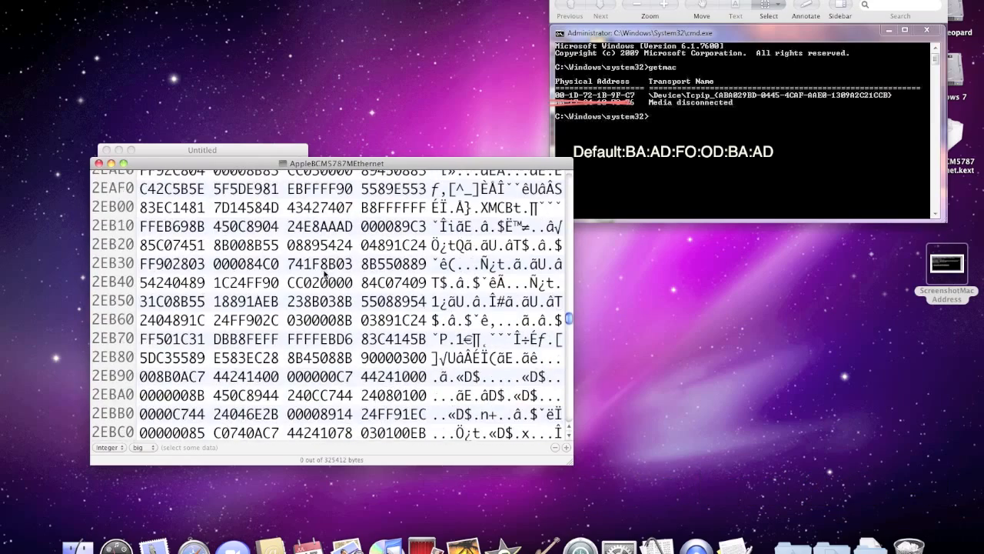
{"action": "scroll", "coordinate": [278, 294], "scroll_direction": "up", "scroll_amount": 5}
{"action": "scroll", "coordinate": [278, 294], "scroll_direction": "up", "scroll_amount": 4}
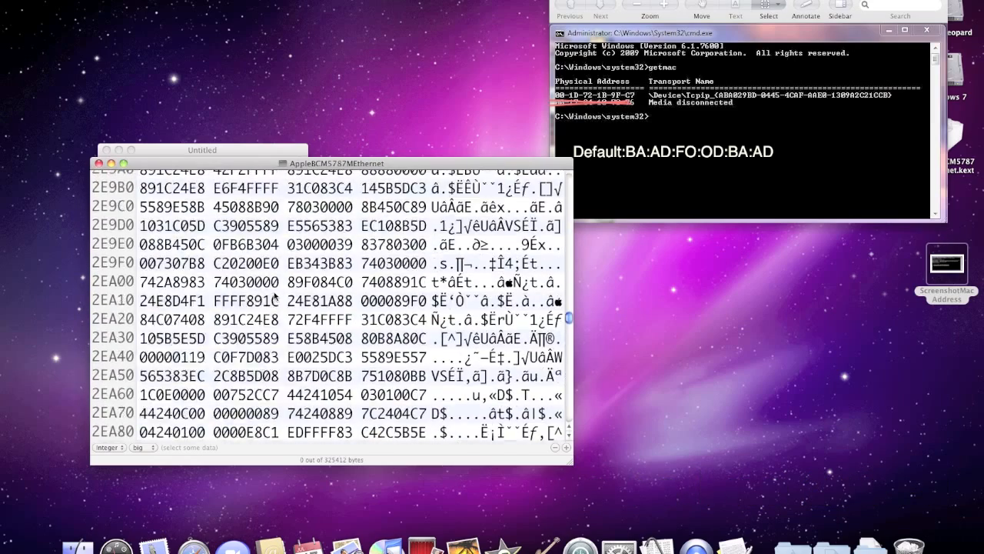
{"action": "scroll", "coordinate": [277, 295], "scroll_direction": "up", "scroll_amount": 2}
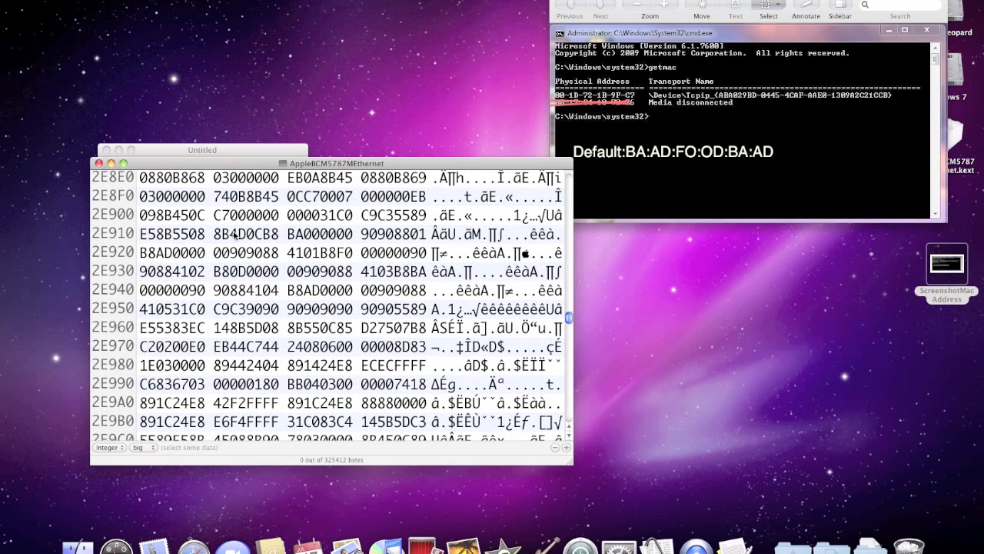
- Replace the BA byte in row 2E910 with 00 and the AD byte in row 2E920 with 1D
{"action": "left_click", "coordinate": [287, 236]}
{"action": "left_click_drag", "start_coordinate": [288, 237], "coordinate": [300, 238]}
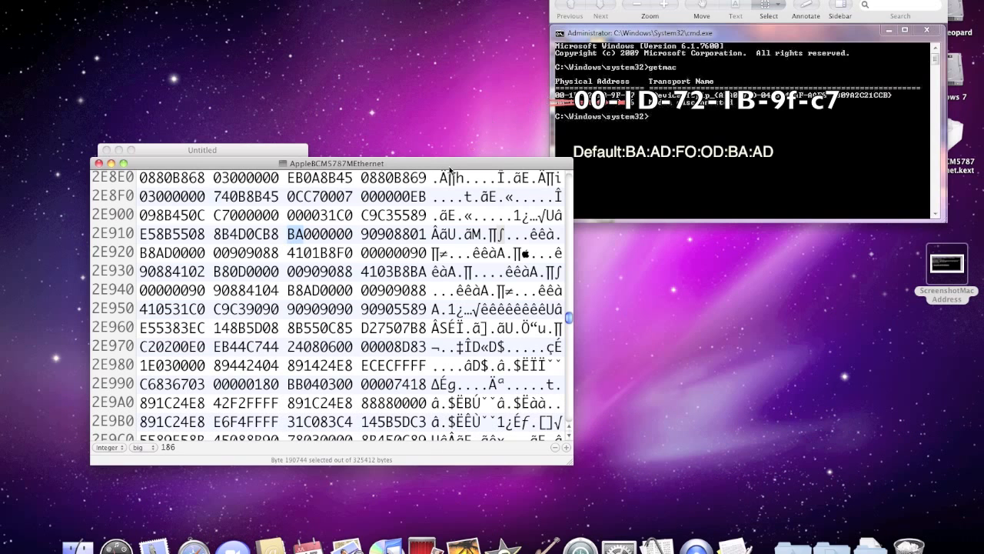
{"action": "type", "text": "00"}
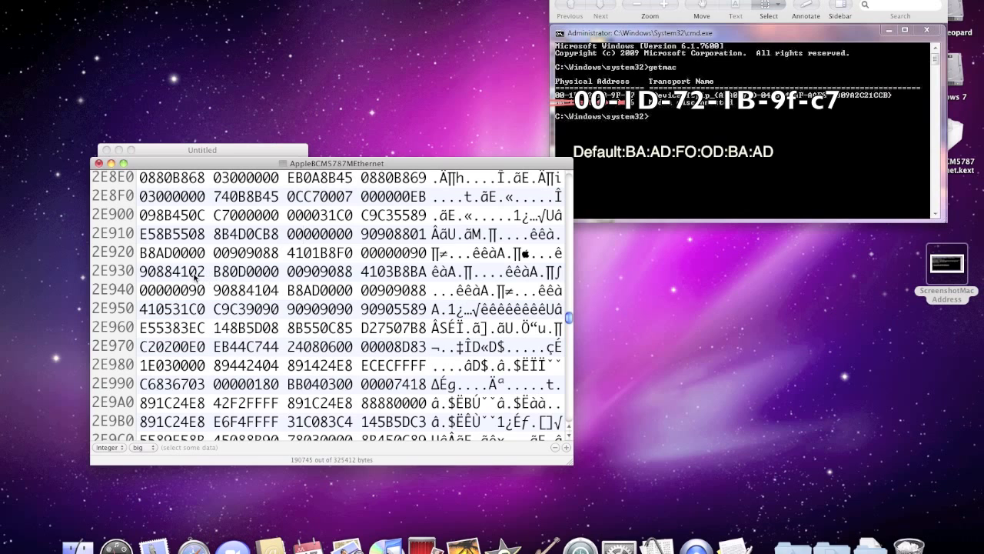
{"action": "left_click", "coordinate": [156, 256]}
{"action": "left_click_drag", "start_coordinate": [156, 252], "coordinate": [167, 255]}
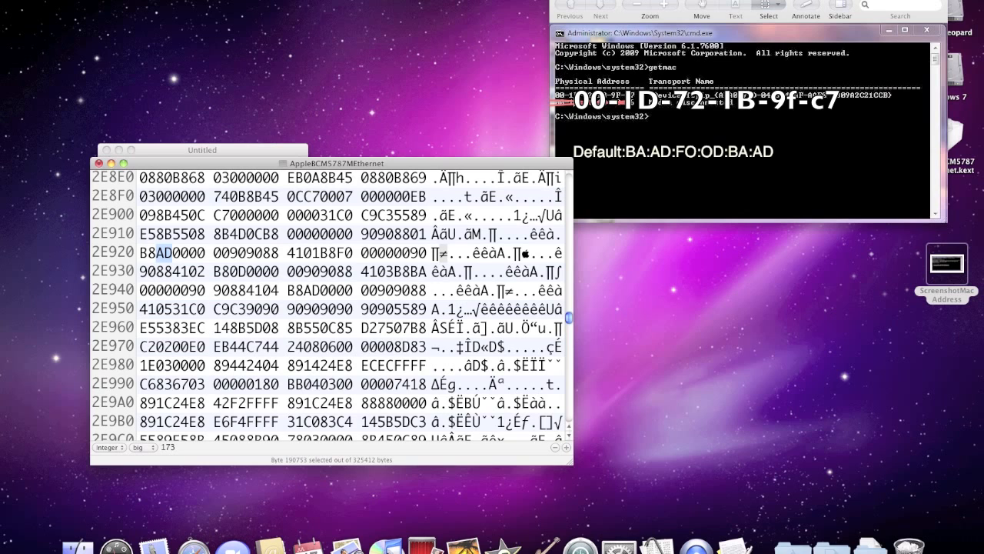
{"action": "type", "text": "1D"}
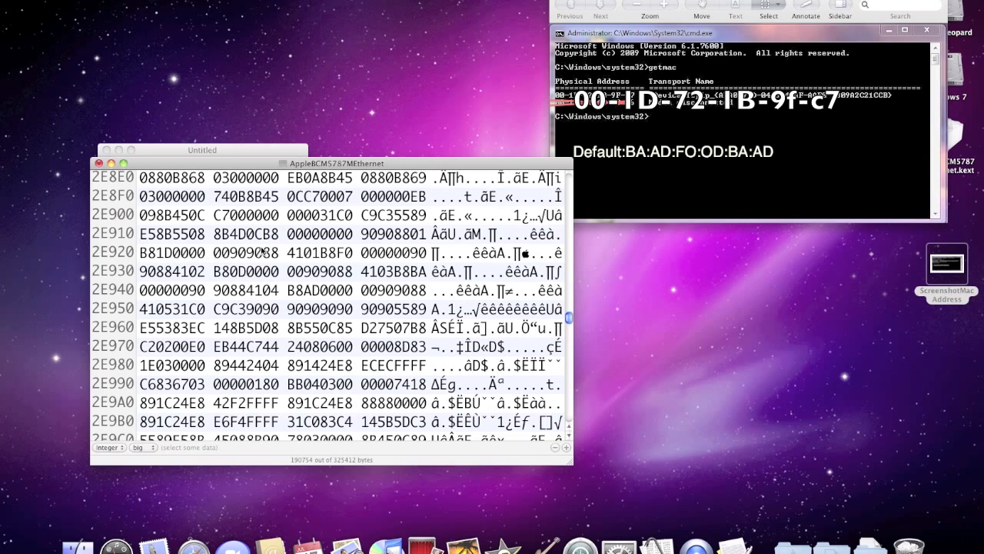
- Replace the F0 byte in row 2E920 with 72 and the 0D byte in row 2E930 with 1B
{"action": "left_click", "coordinate": [345, 254]}
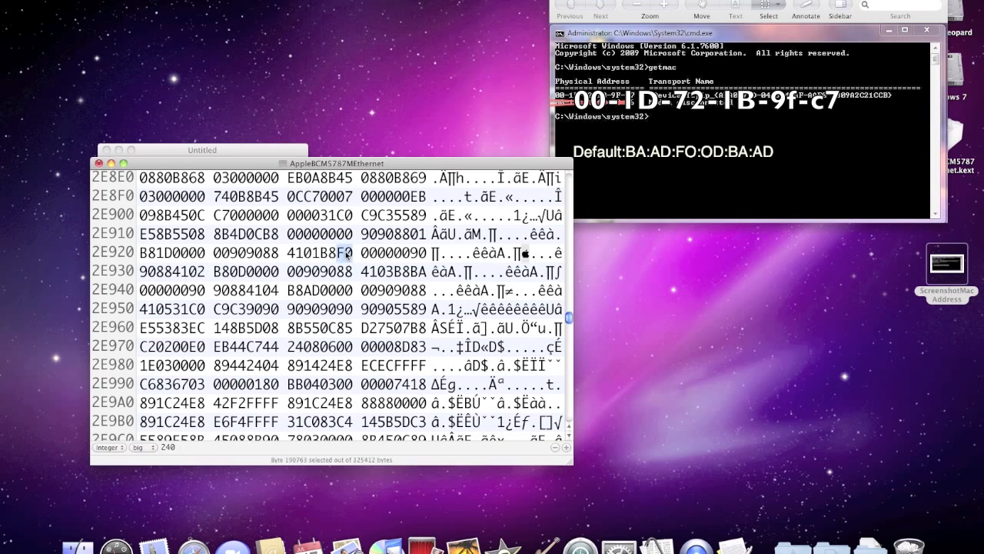
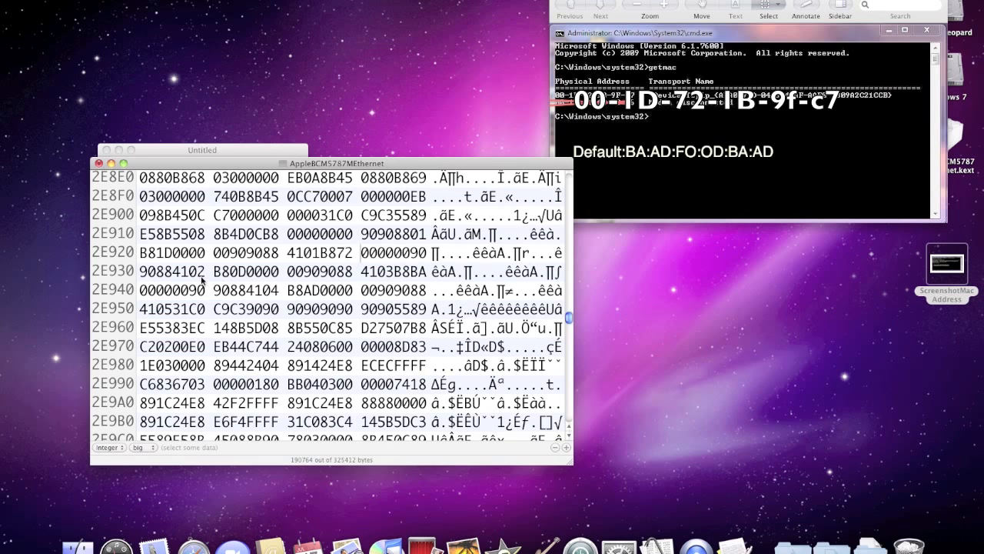
{"action": "left_click", "coordinate": [228, 273]}
{"action": "left_click_drag", "start_coordinate": [230, 274], "coordinate": [240, 276]}
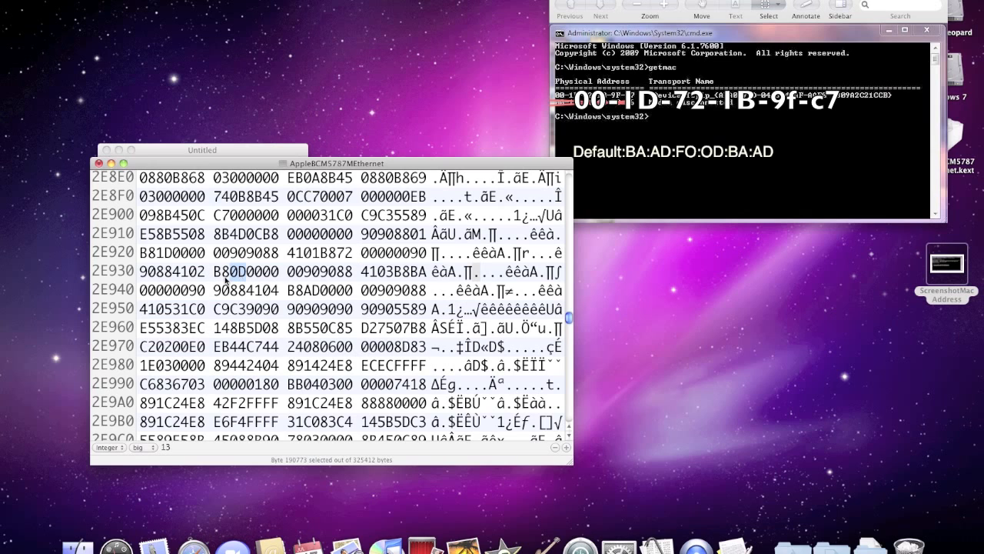
{"action": "type", "text": "1B"}
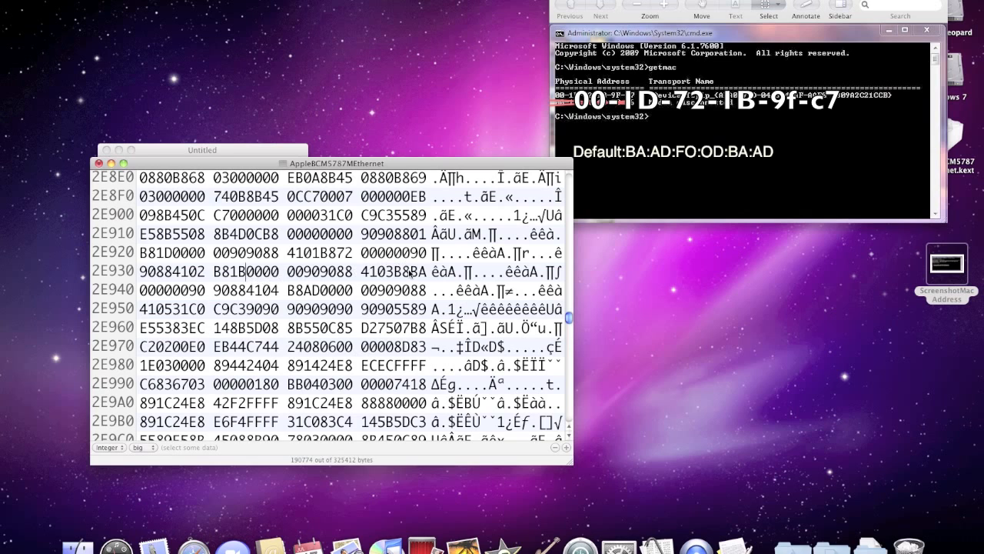
- Replace the BA byte ending row 2E930 with 9F and the AD byte in row 2E940 with C7
{"action": "left_click_drag", "start_coordinate": [411, 273], "coordinate": [422, 278]}
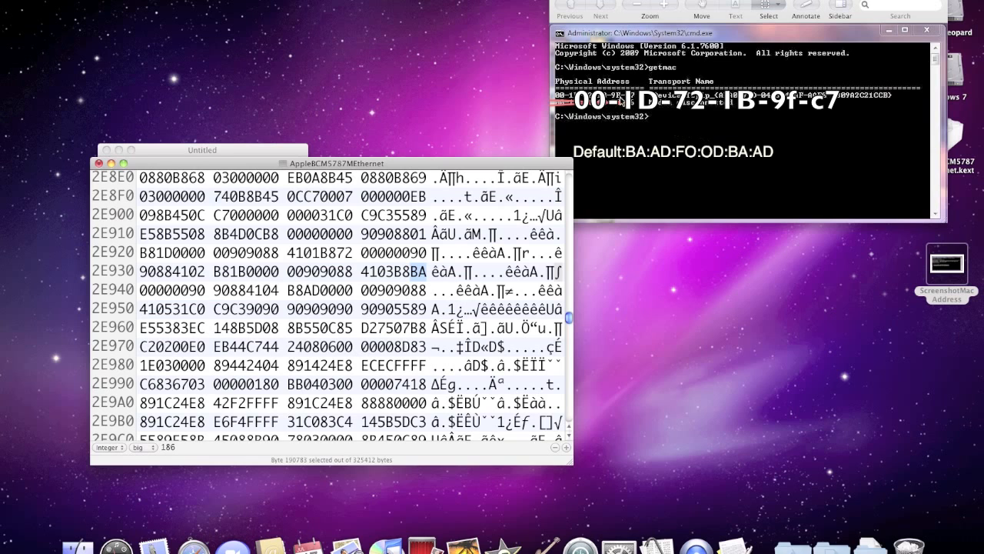
{"action": "type", "text": "9f"}
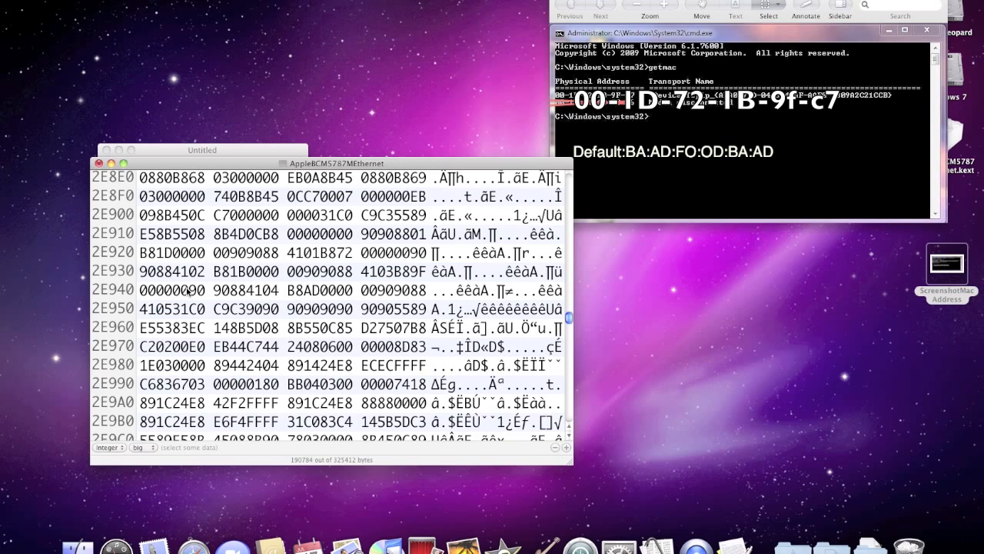
{"action": "left_click_drag", "start_coordinate": [306, 295], "coordinate": [316, 295]}
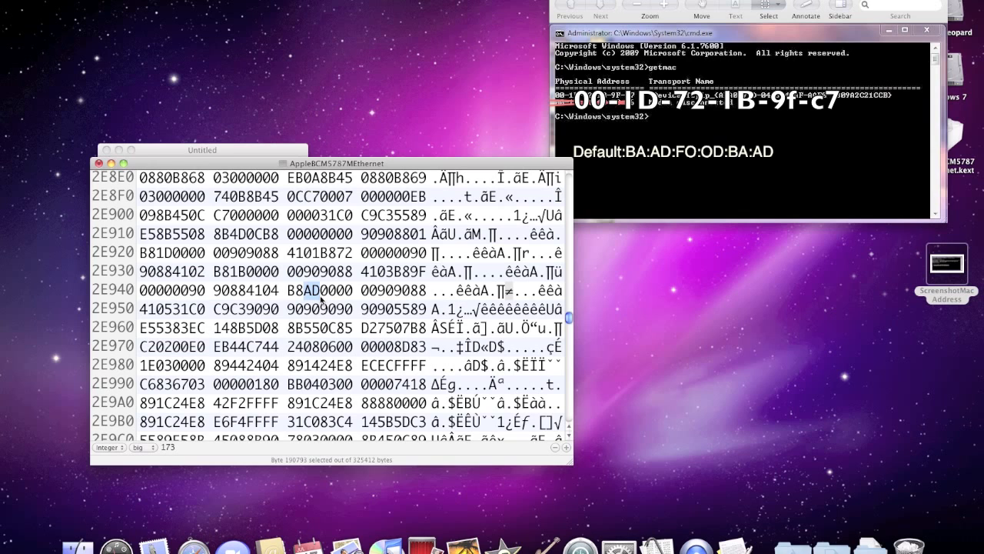
{"action": "type", "text": "c7"}
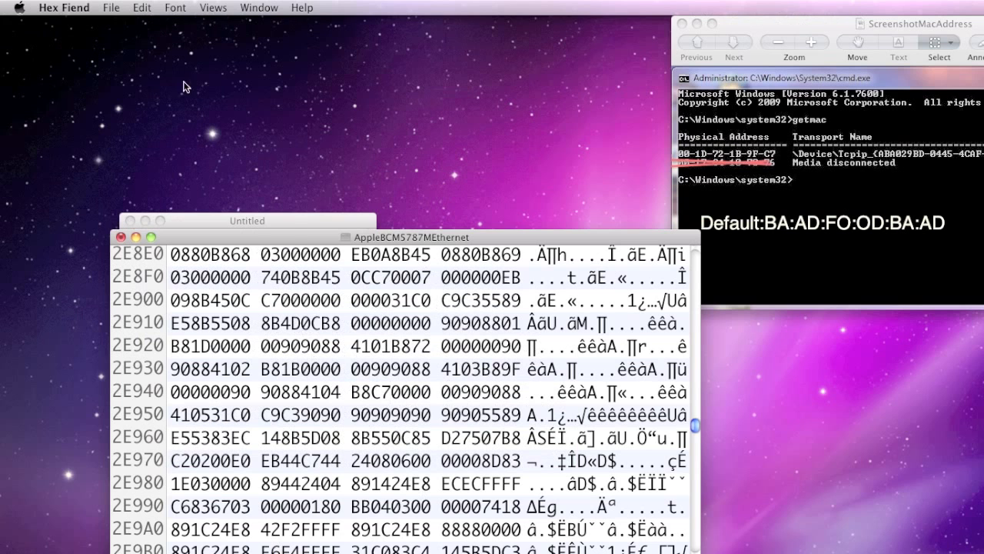
- Save the edited AppleBCM5787MEthernet binary with overwrite mode turned on, and quit Hex Fiend
{"action": "left_click", "coordinate": [143, 8]}
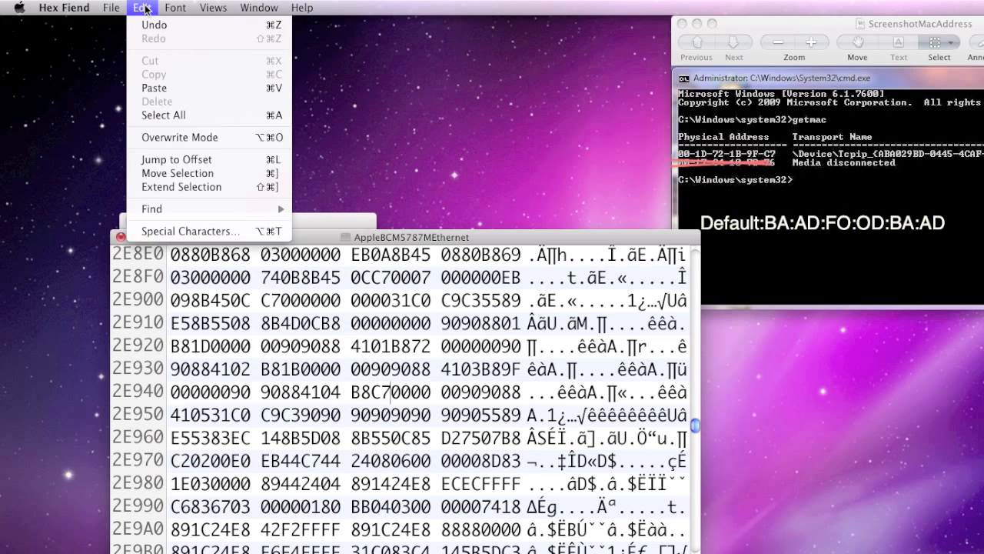
{"action": "left_click", "coordinate": [232, 139]}
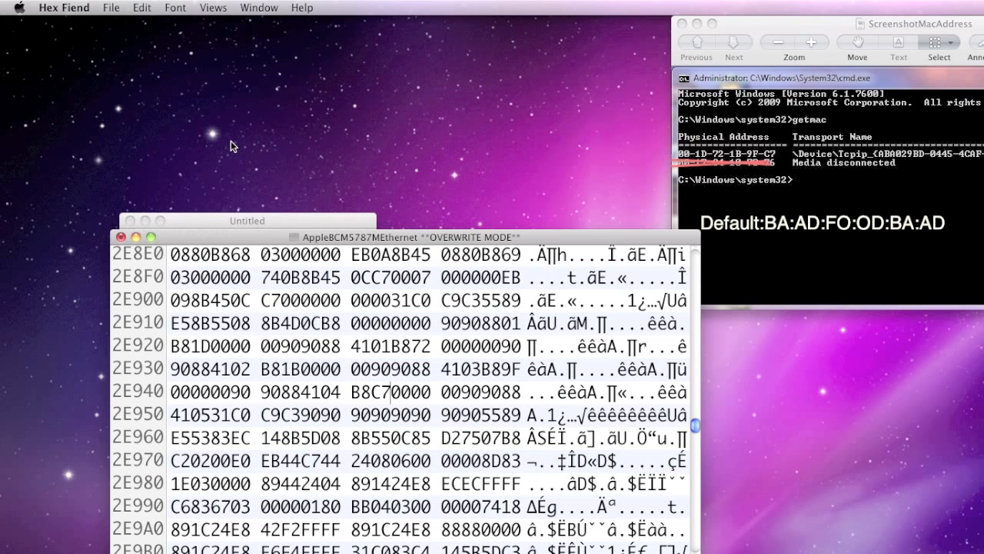
{"action": "left_click", "coordinate": [112, 10]}
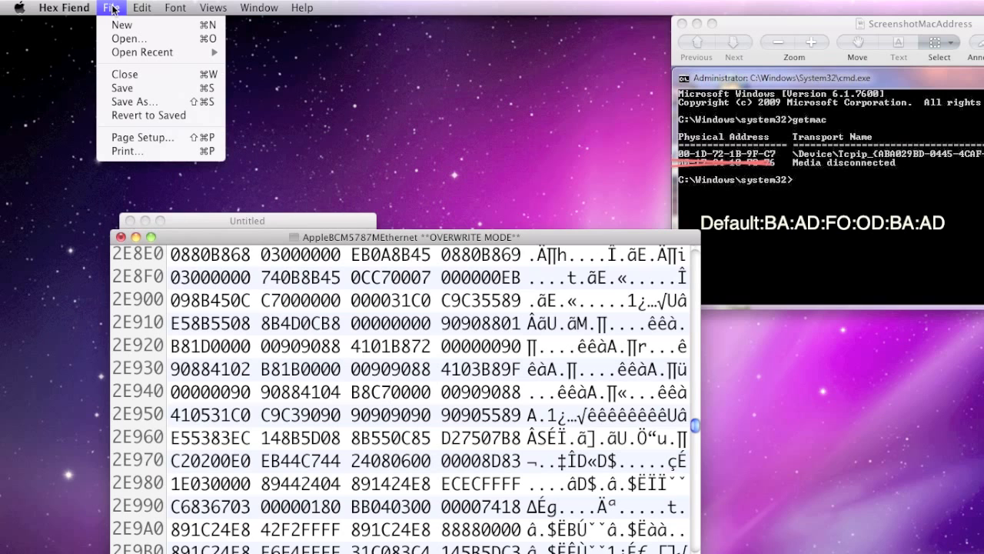
{"action": "left_click", "coordinate": [140, 88]}
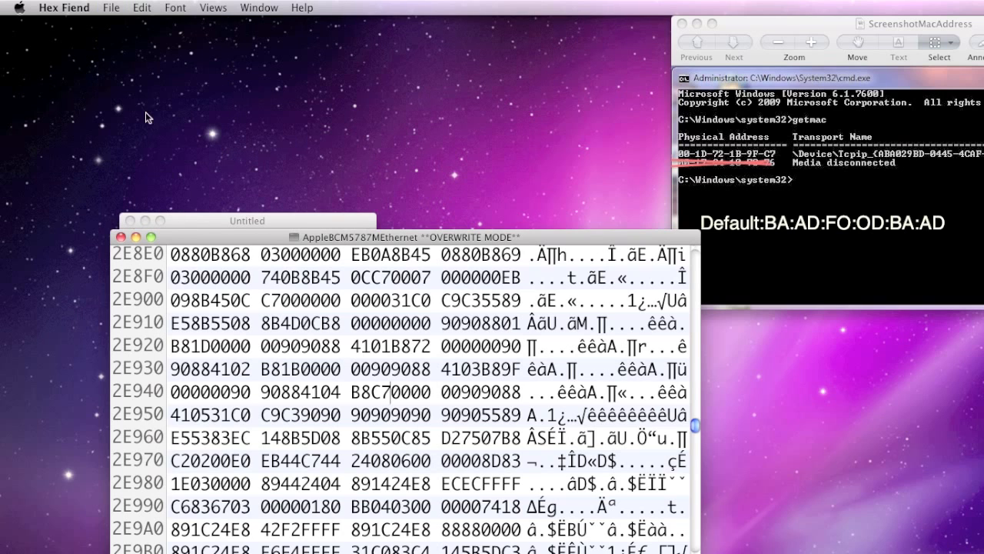
{"action": "left_click", "coordinate": [64, 7]}
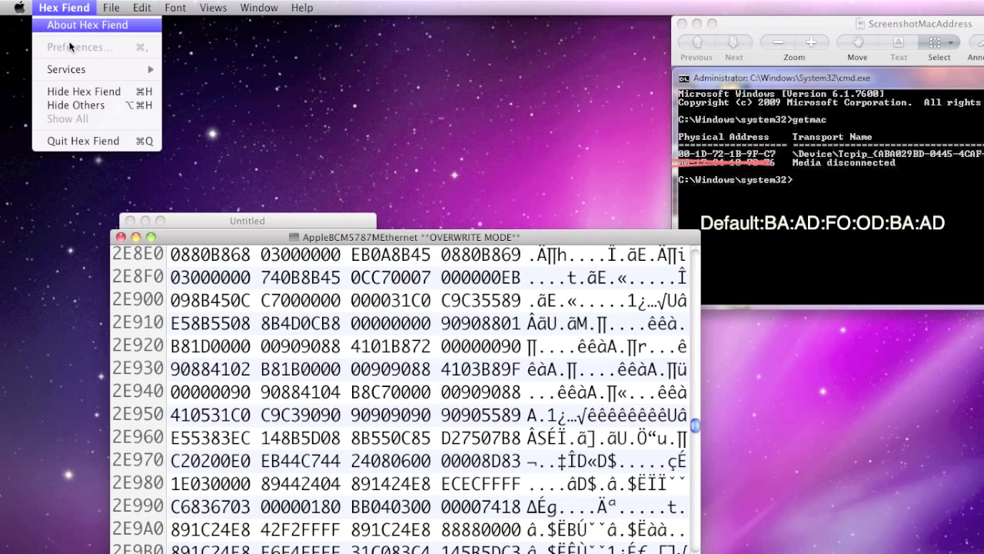
{"action": "left_click", "coordinate": [94, 141]}
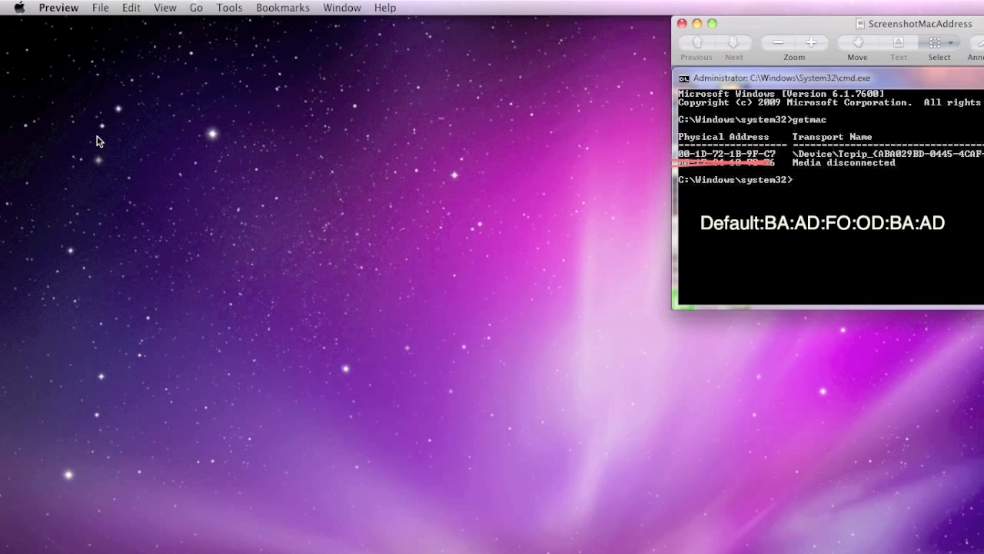